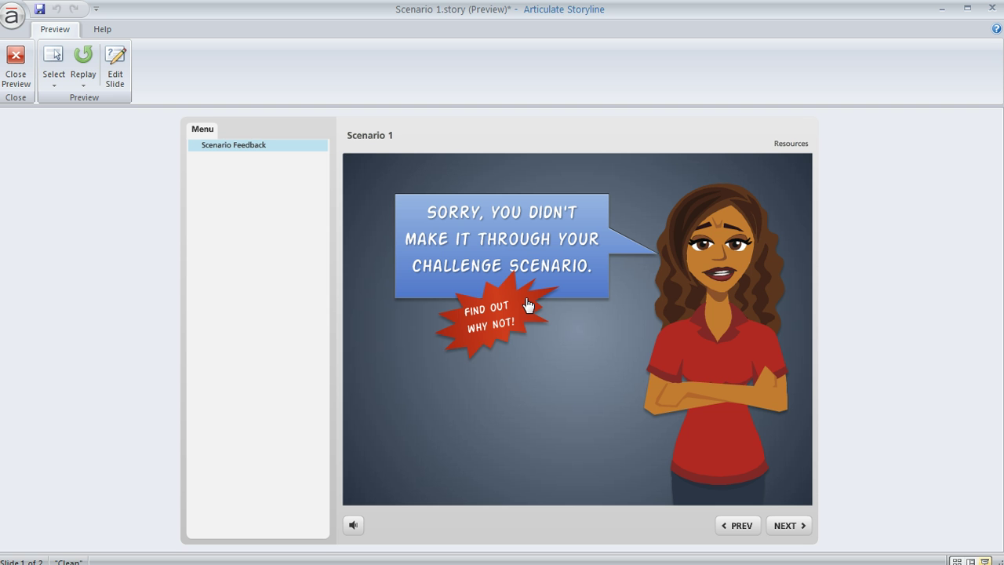
Test the "Find out why not!" starburst and the red X on its feedback layer in the preview, then close the preview
click(528, 304)
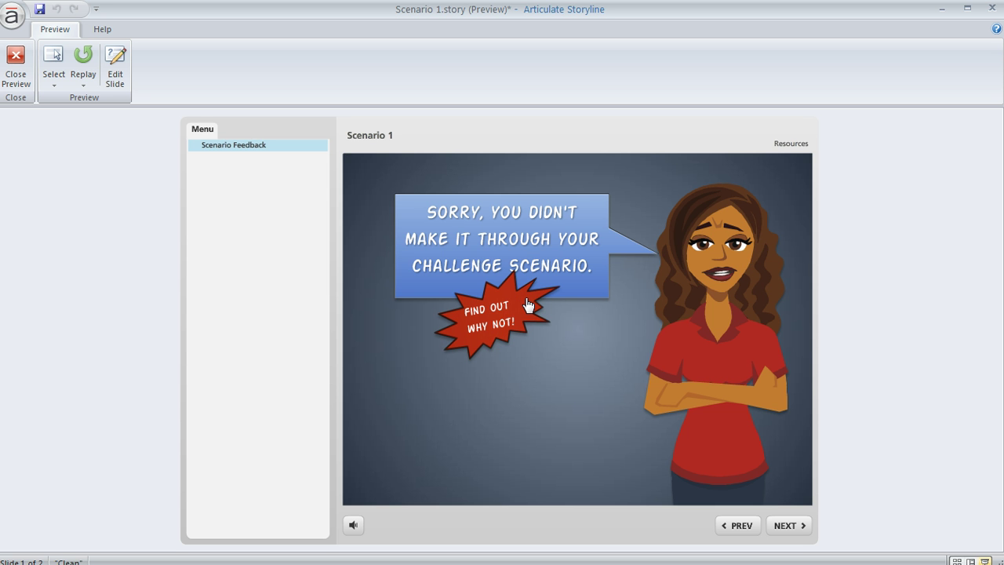
click(528, 305)
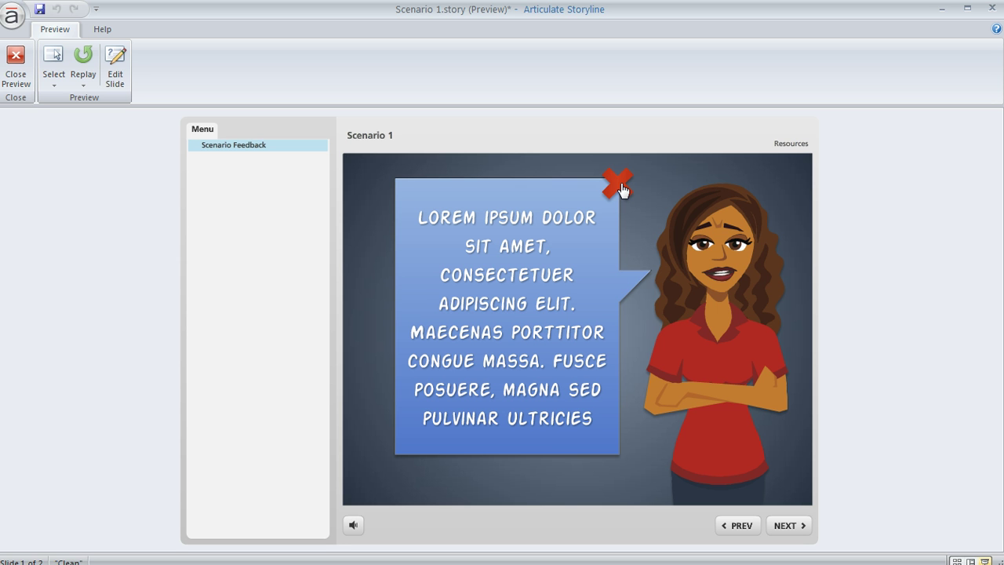
click(616, 188)
click(616, 189)
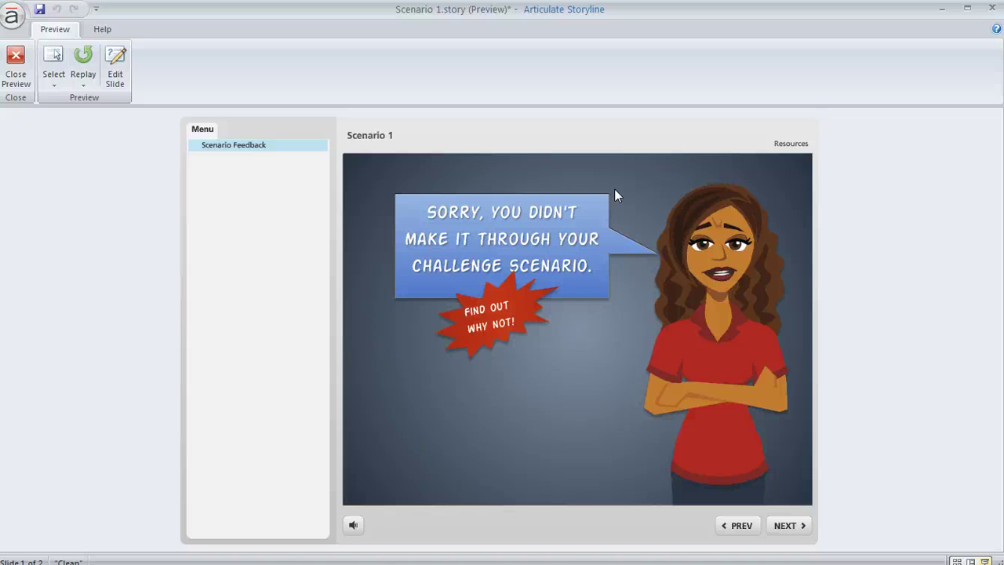
click(16, 65)
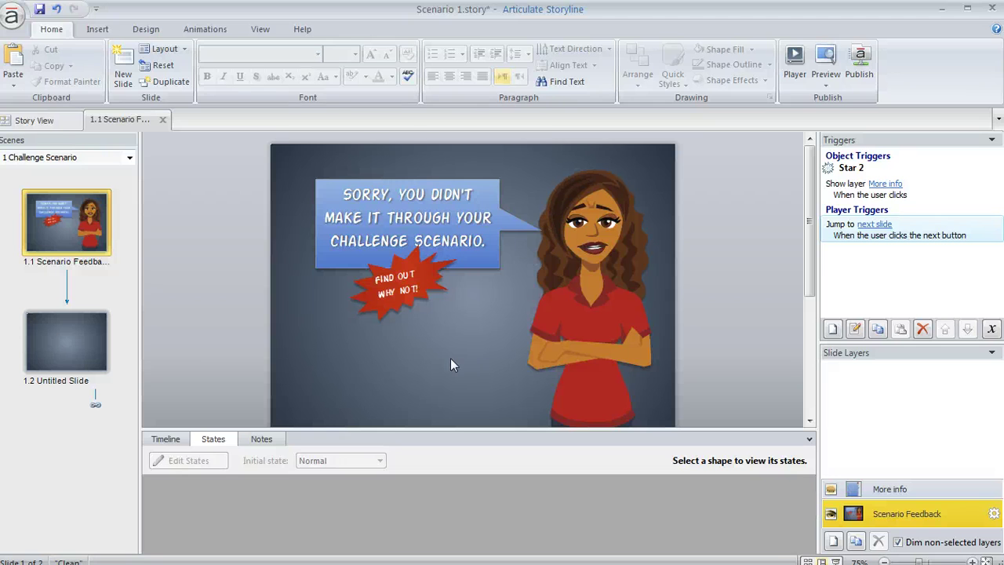
Open slide 1.2 and draw a circle with the Oval shape in its upper-left area
click(87, 343)
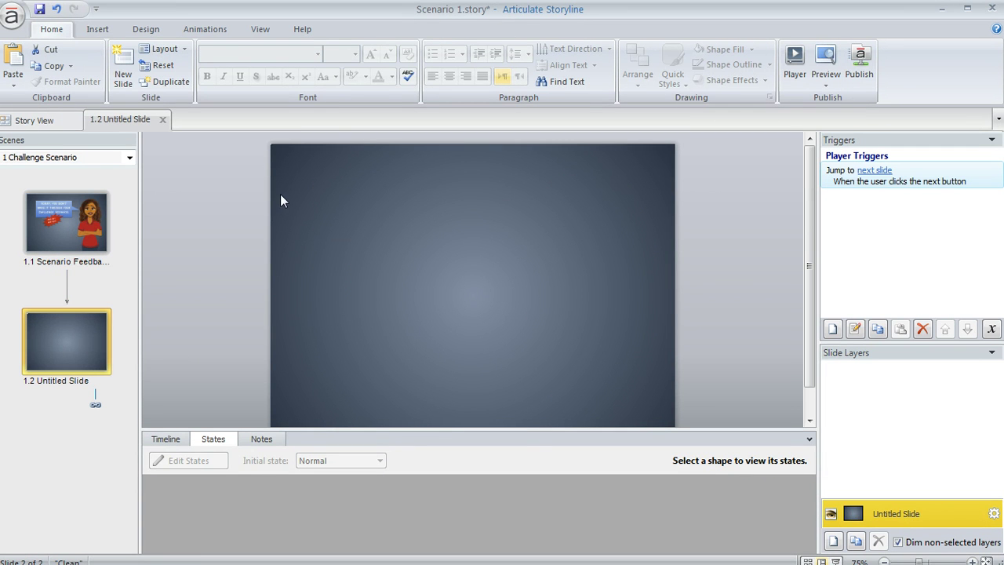
click(98, 31)
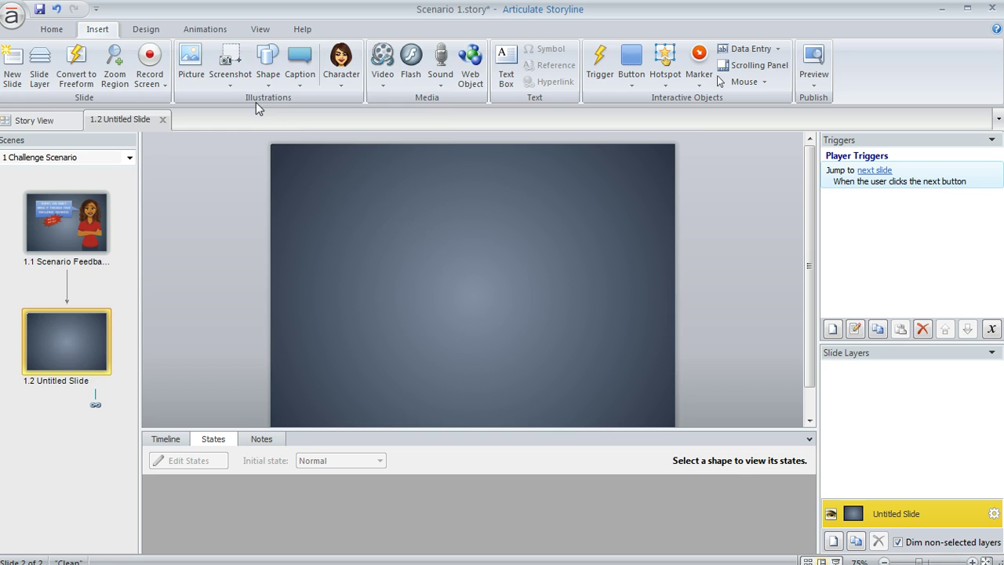
click(267, 74)
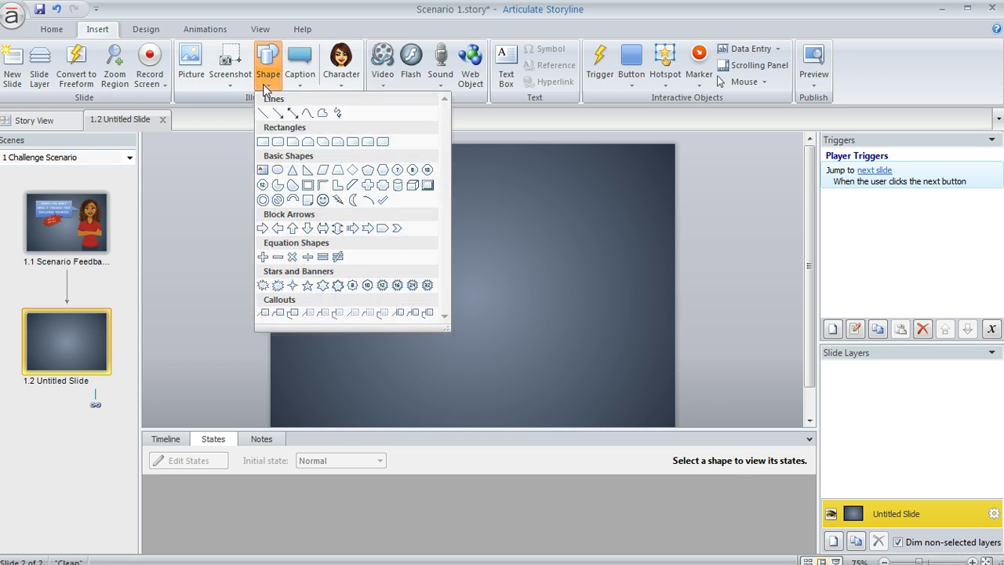
click(277, 169)
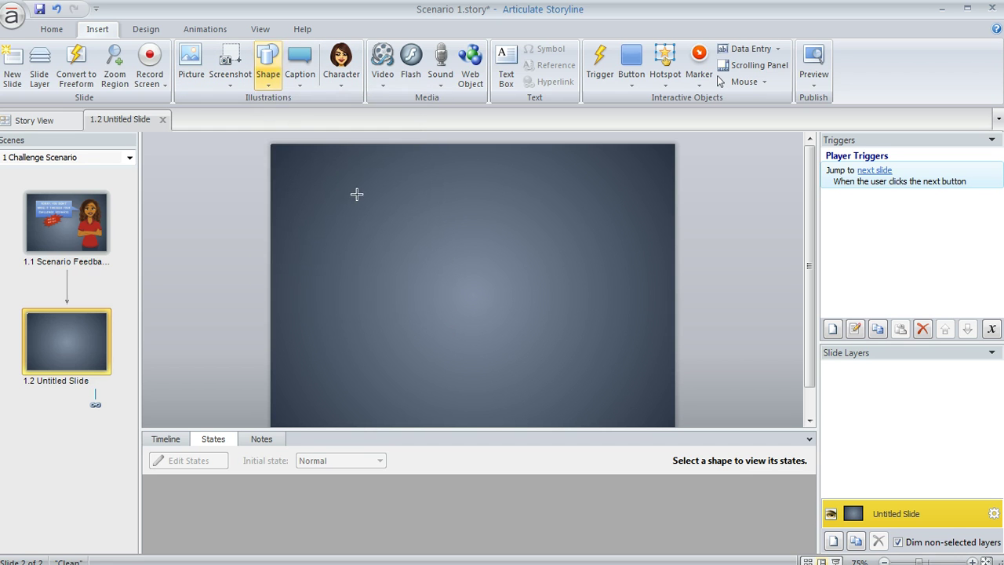
click(311, 159)
drag(311, 158, 354, 222)
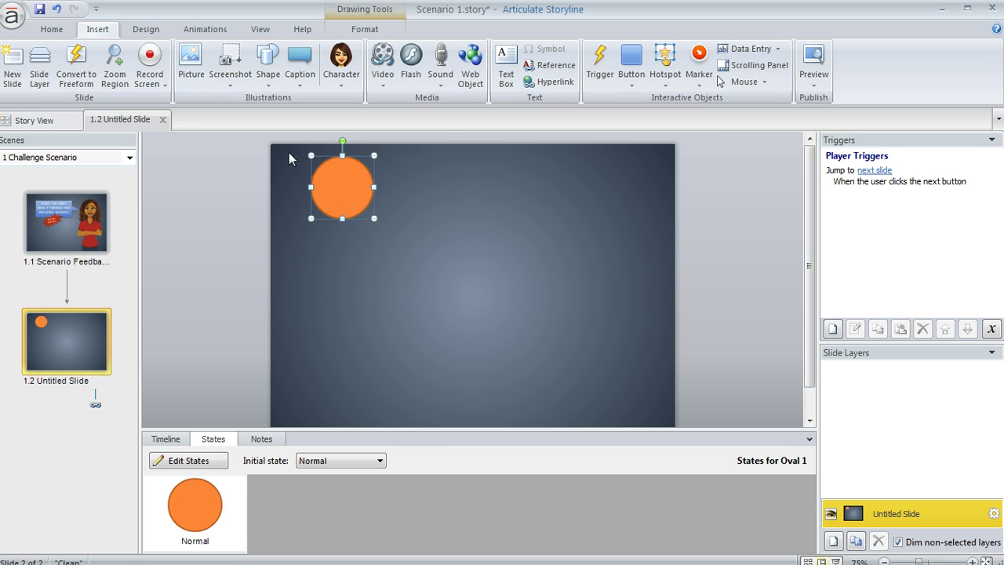
Draw an Explosion 1 star shape below the circle and move it up closer to the circle
click(267, 67)
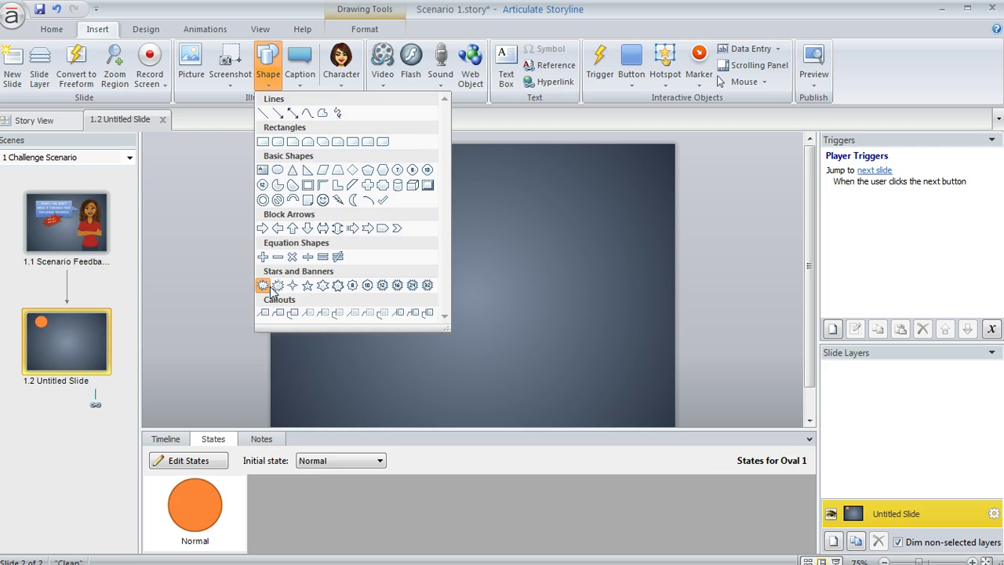
click(263, 284)
drag(311, 262, 392, 321)
drag(350, 296, 347, 263)
Draw a right block arrow below the explosion shape
click(267, 75)
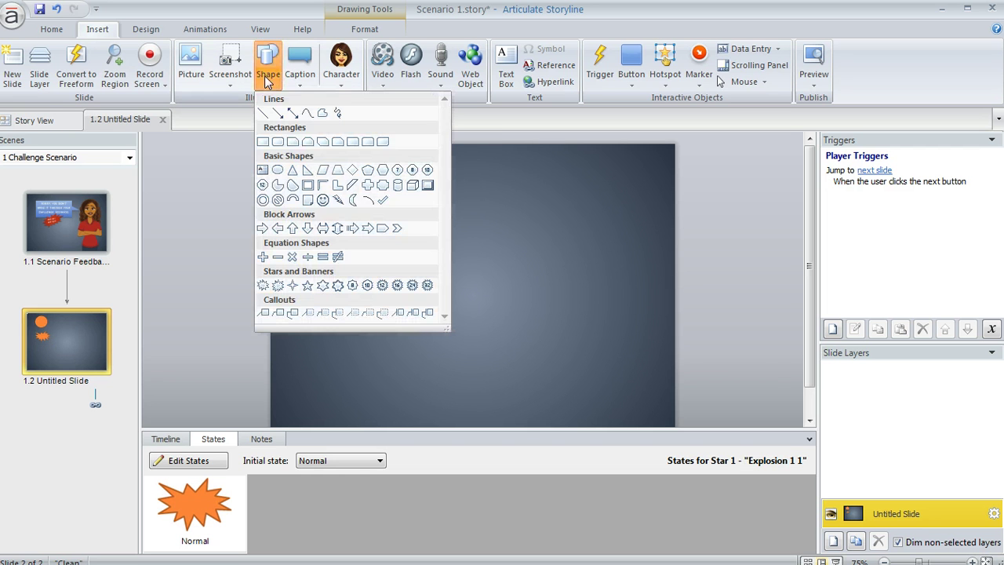
click(264, 229)
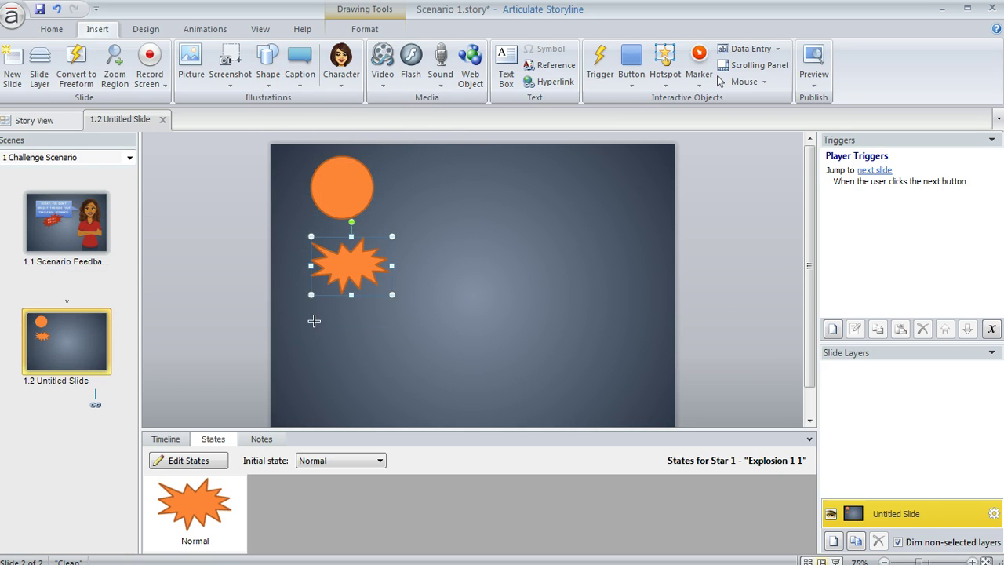
mouse_move(314, 319)
mouse_down()
mouse_move(363, 376)
mouse_move(345, 348)
mouse_move(360, 341)
mouse_up()
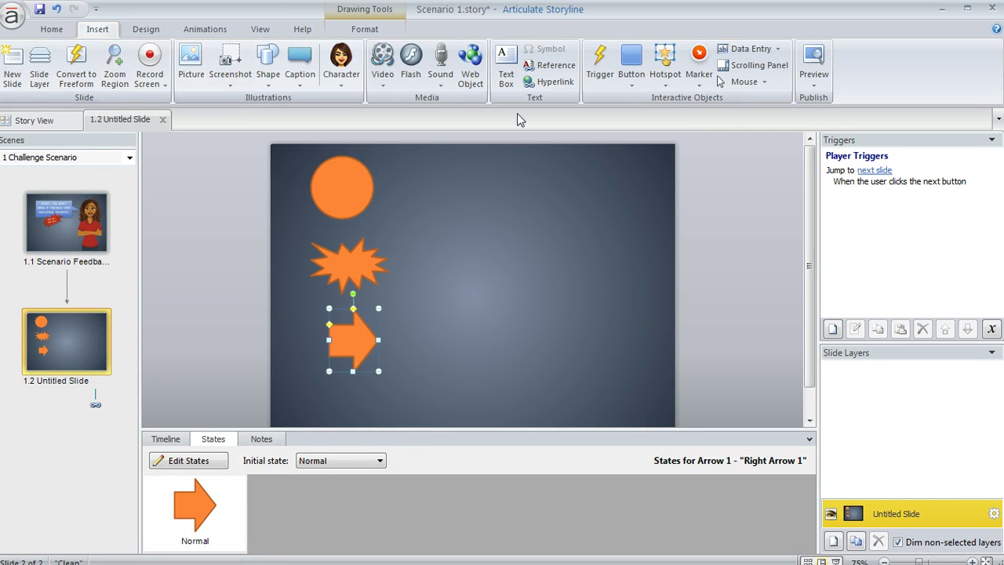
Insert a rectangular button about 224 px wide and 72 px high in the slide's upper-right area
click(632, 82)
click(657, 128)
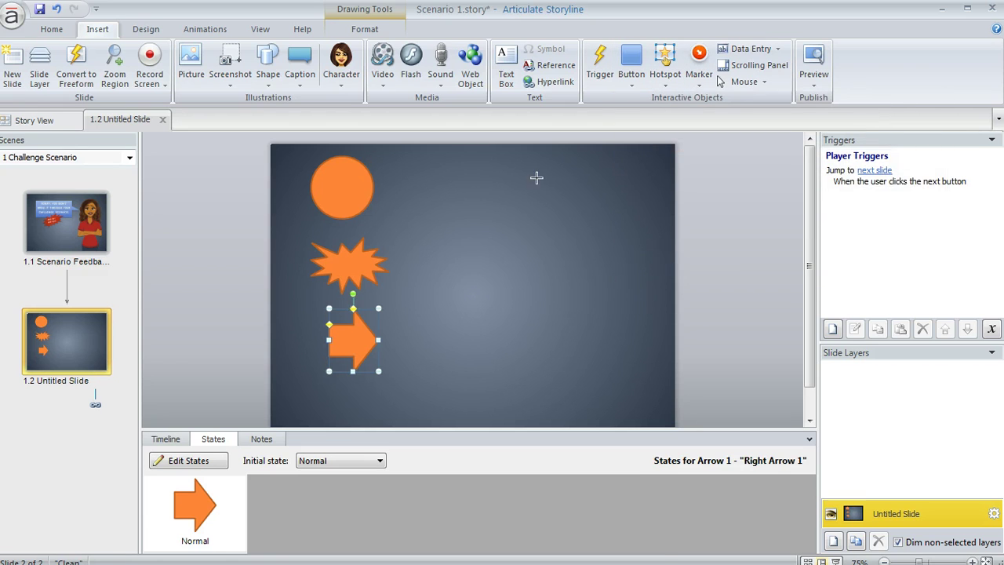
mouse_move(521, 162)
mouse_down()
mouse_move(556, 197)
mouse_move(650, 206)
mouse_up()
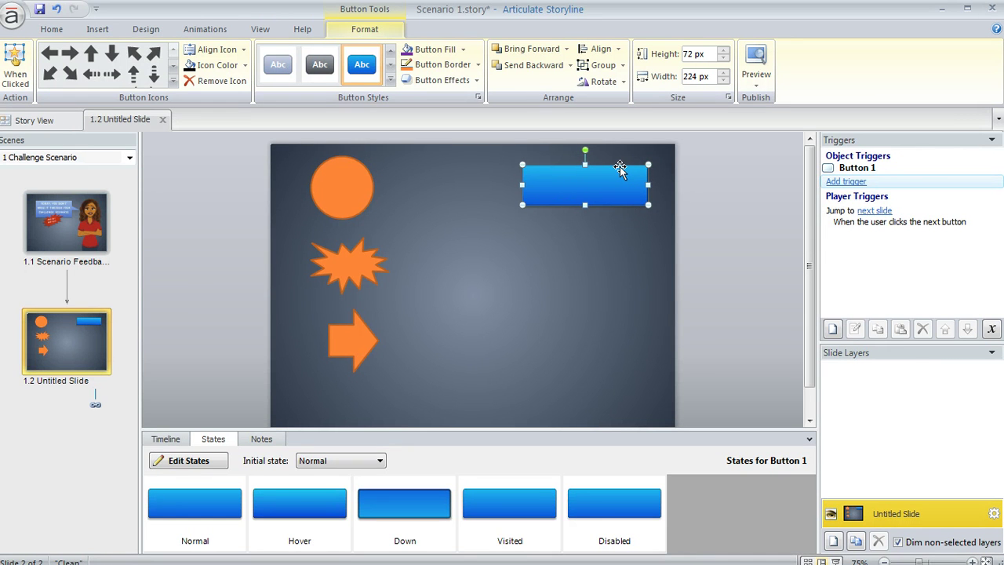
Give the button a standard purple fill and move it slightly down and inward on the slide
click(390, 79)
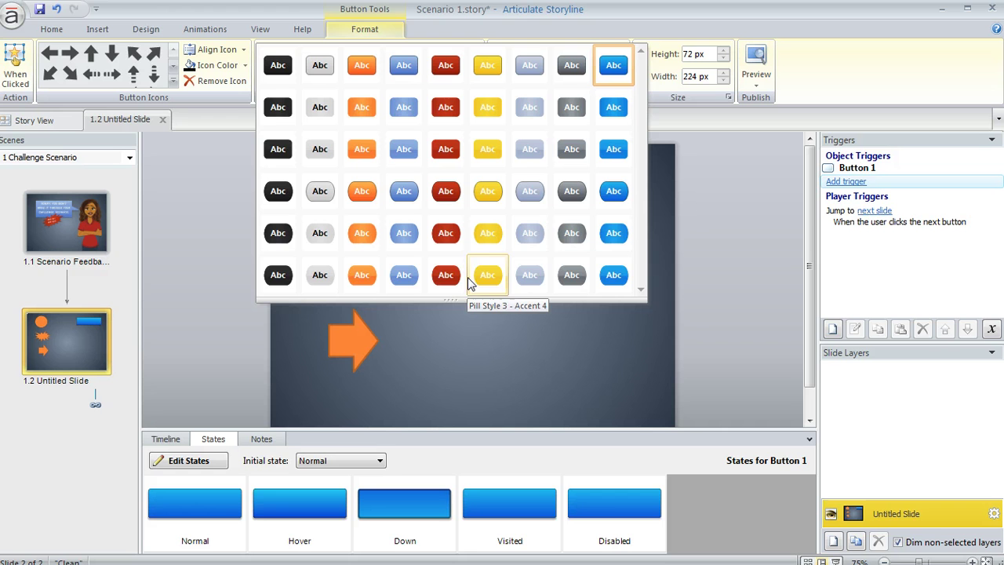
click(366, 28)
click(464, 50)
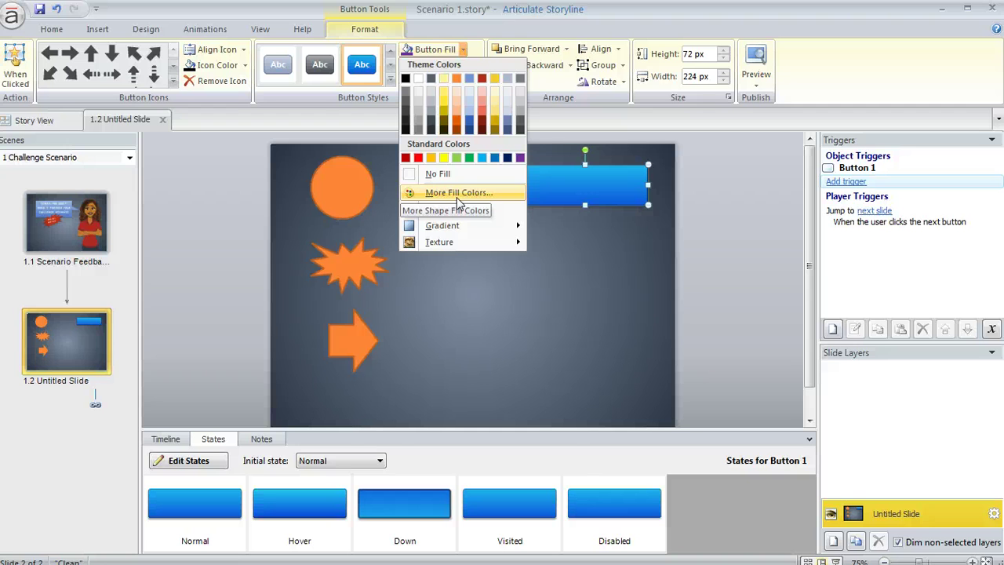
click(520, 158)
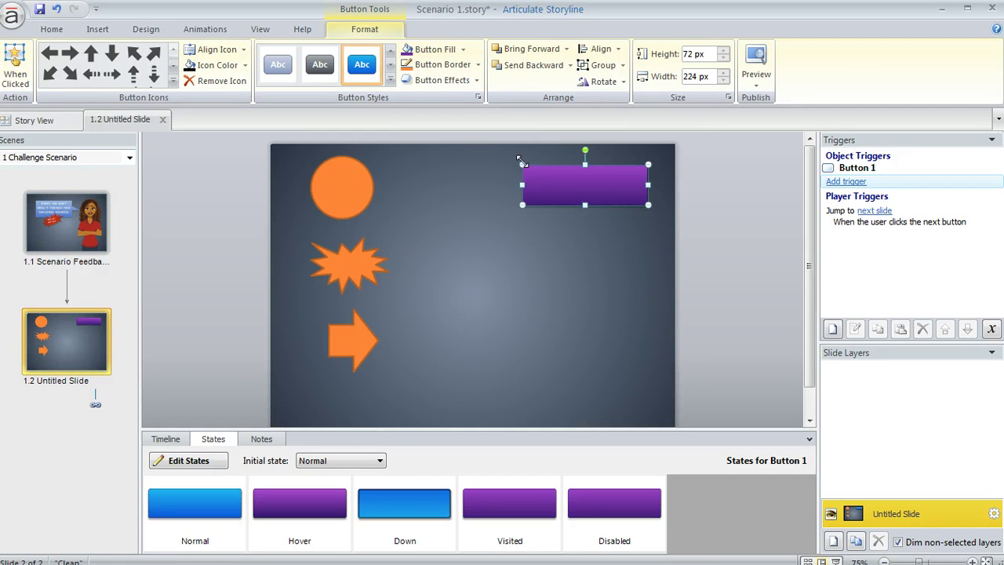
drag(591, 185, 578, 199)
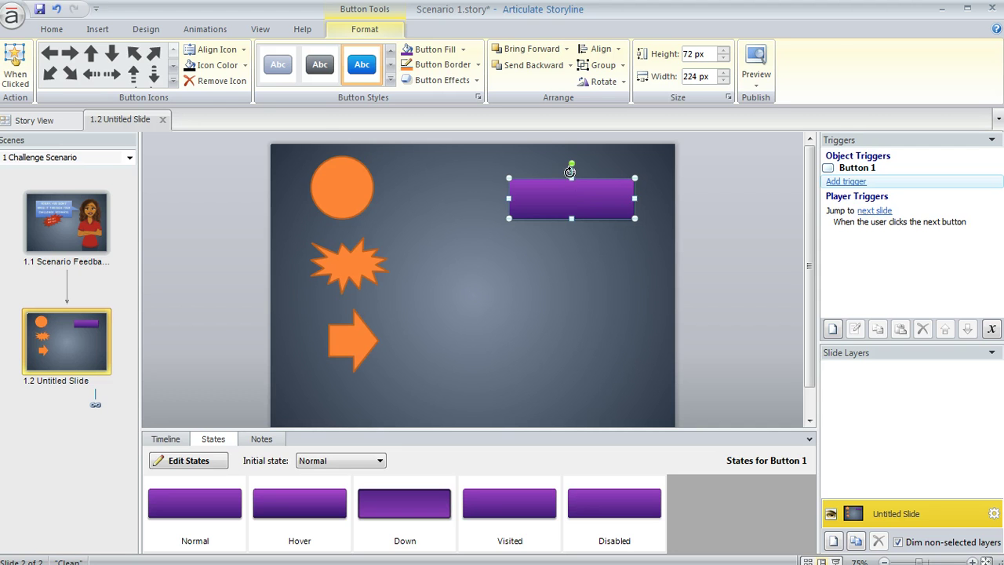
Copy the purple button's formatting to the circle, the explosion shape and the arrow with Format Painter
click(52, 31)
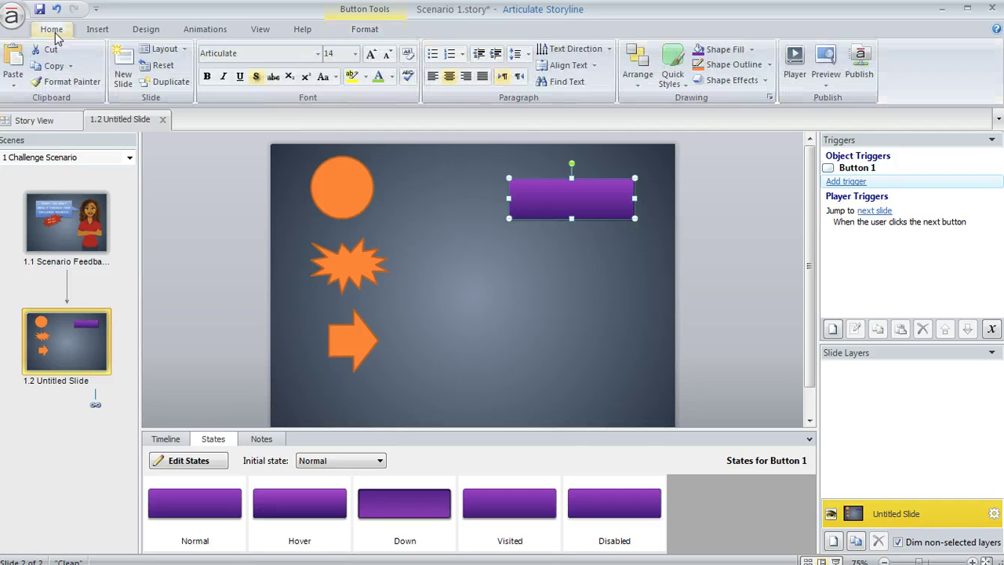
click(71, 83)
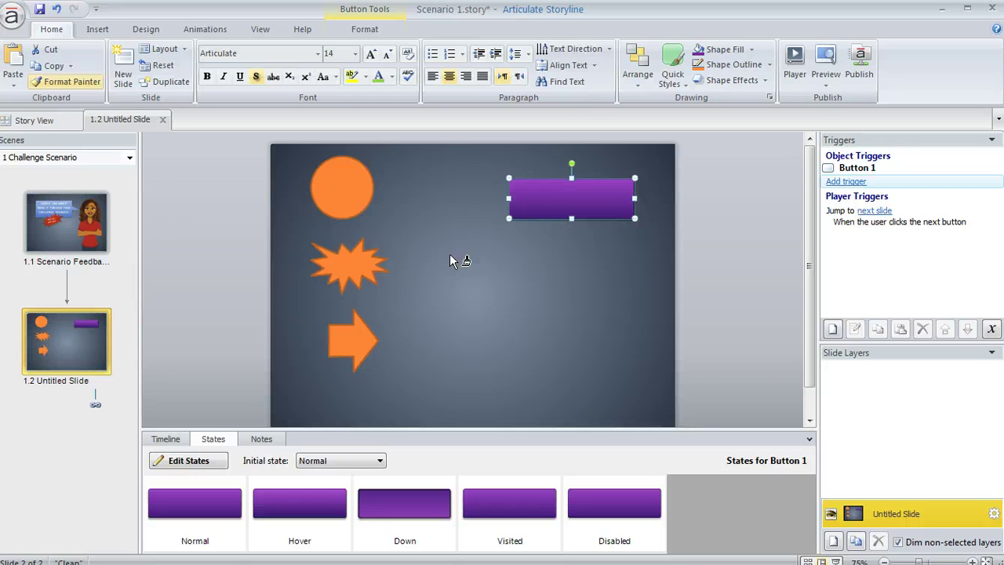
click(350, 182)
click(378, 266)
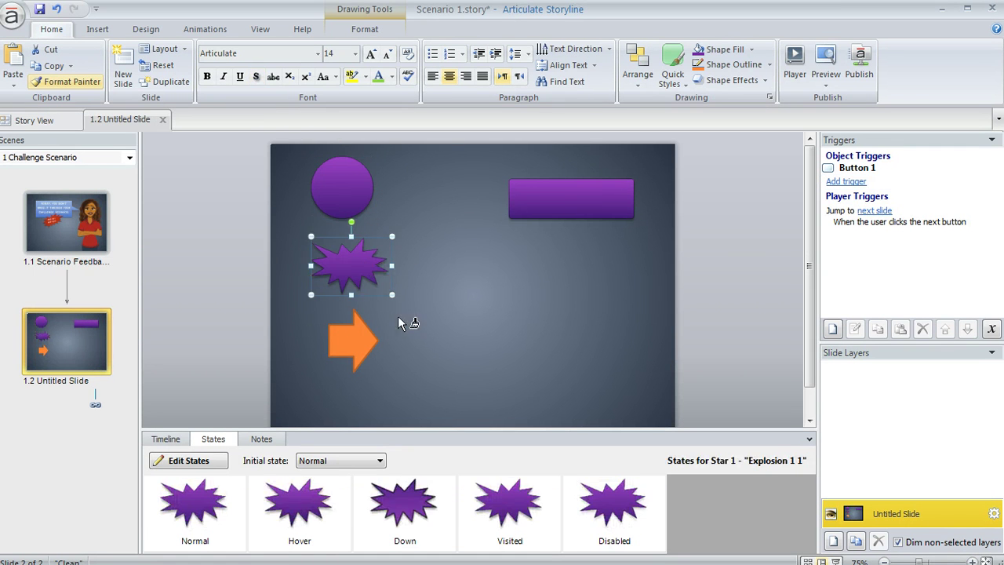
click(355, 341)
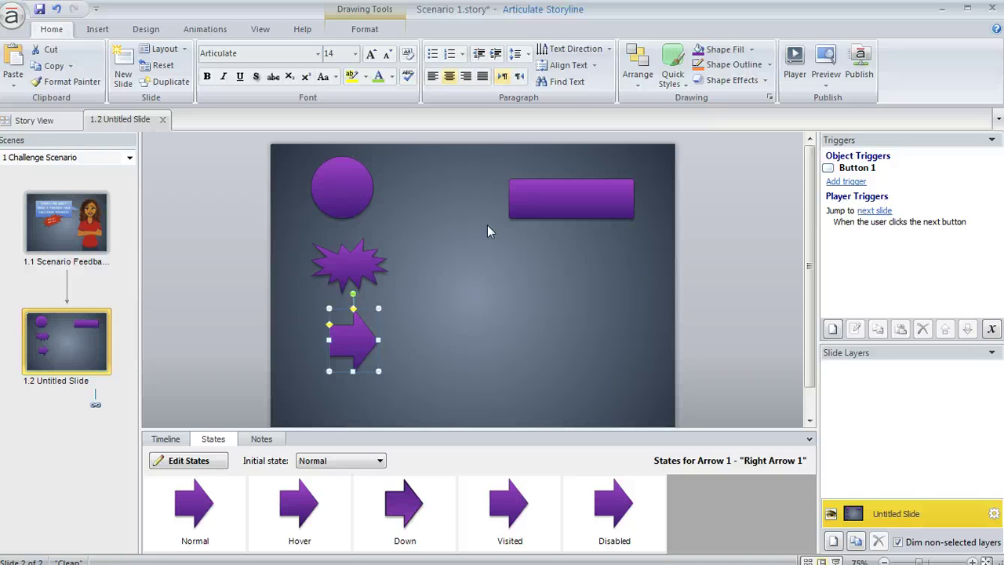
Add a trigger to the circle that jumps to slide 1.1 Scenario Feedback when the user clicks it
click(590, 198)
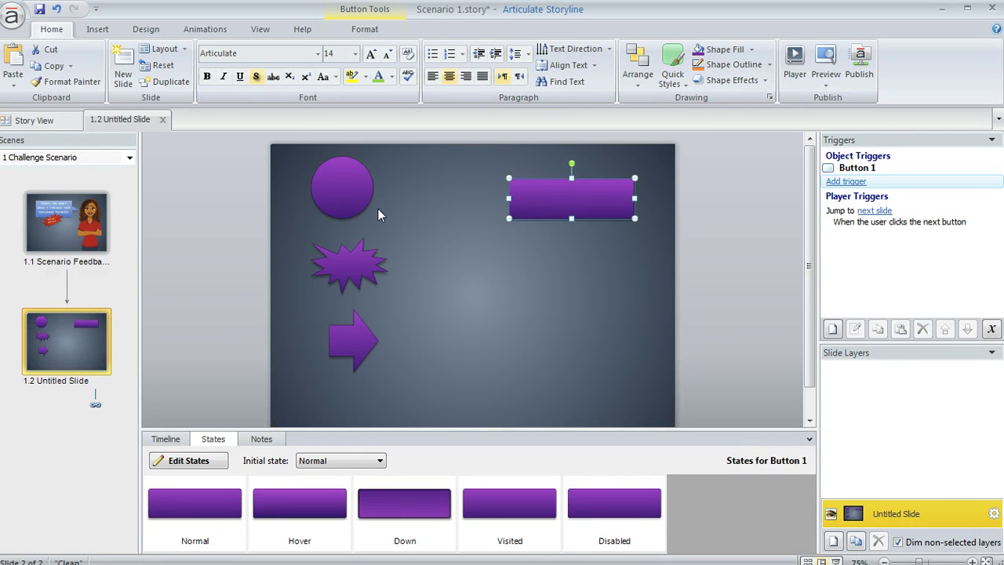
click(353, 196)
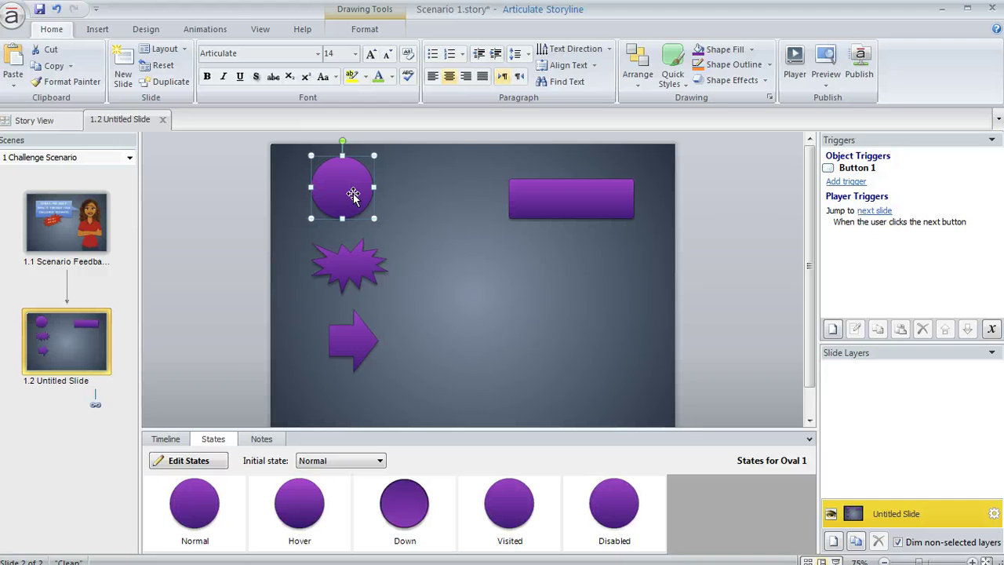
click(833, 330)
drag(512, 217, 660, 250)
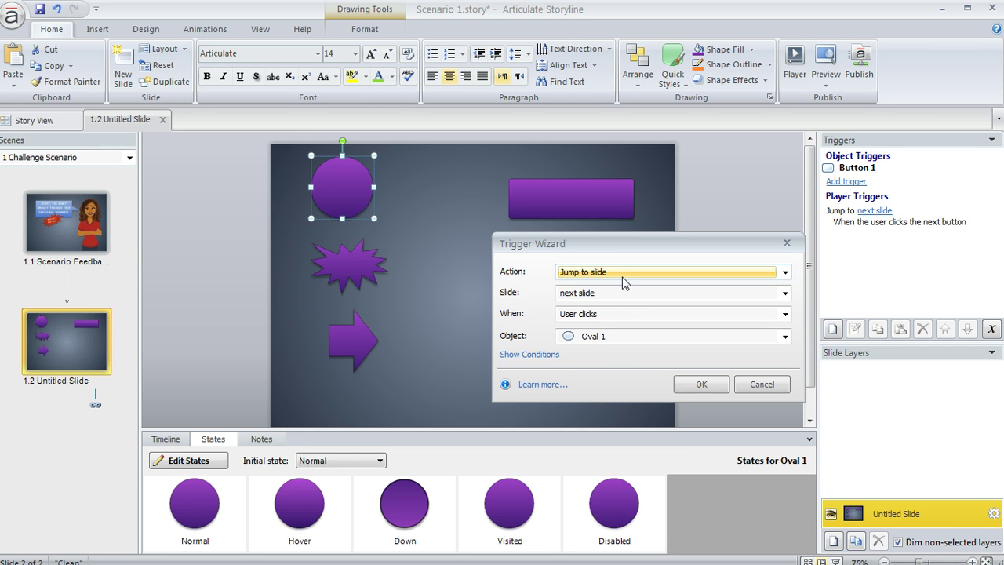
click(620, 296)
click(641, 390)
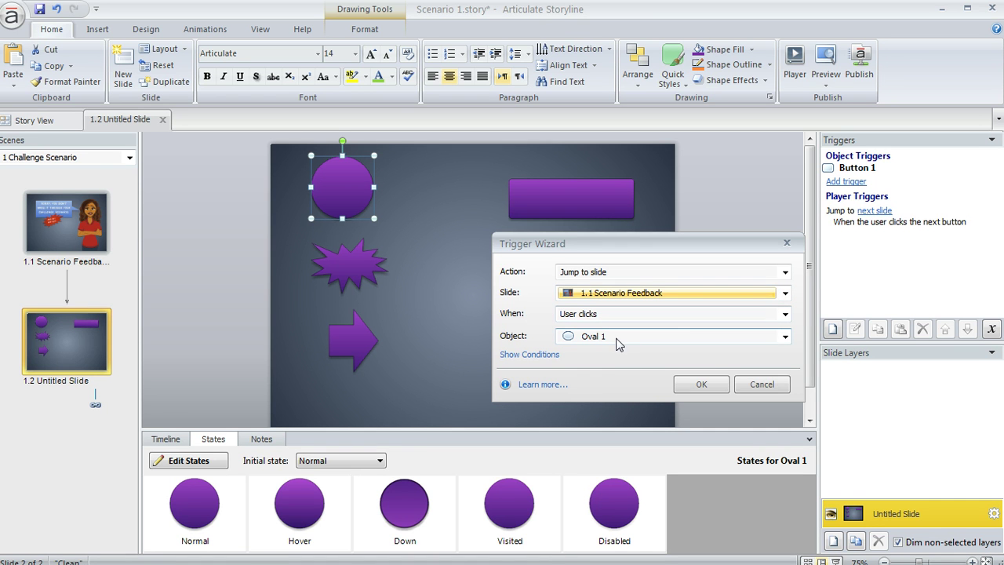
click(702, 384)
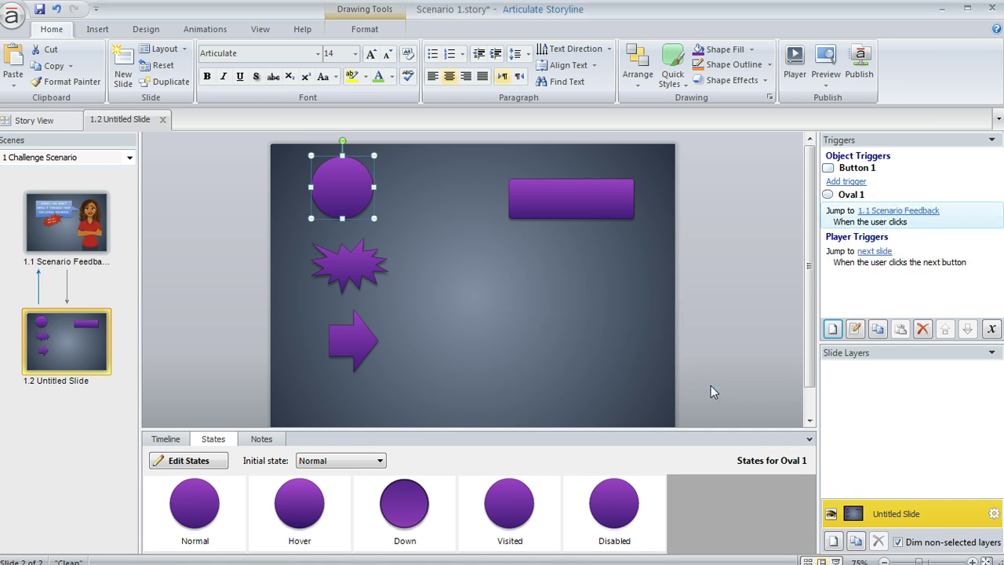
Label the circle "Home" in bold white text
click(340, 180)
text(Home)
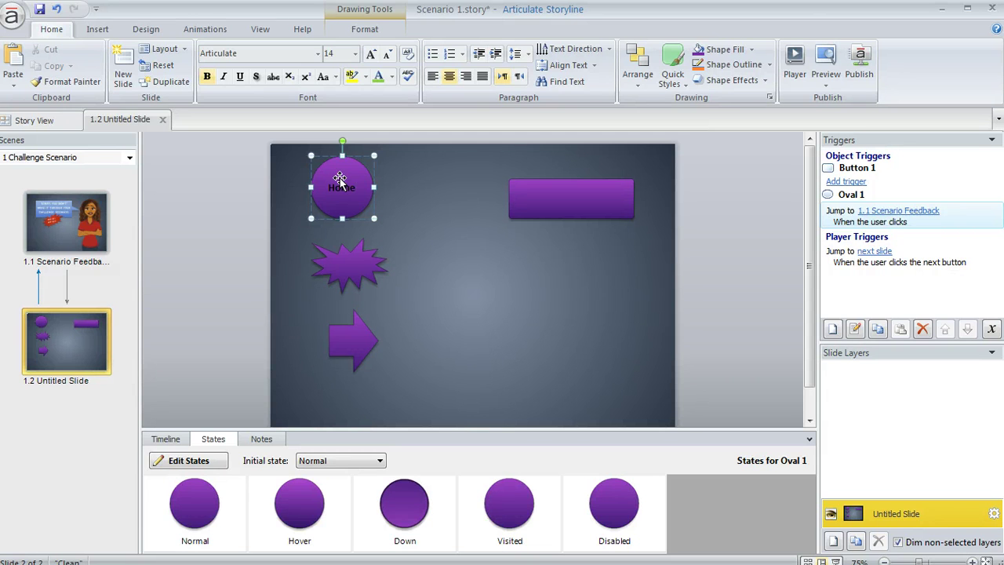
key(ctrl+b)
click(386, 76)
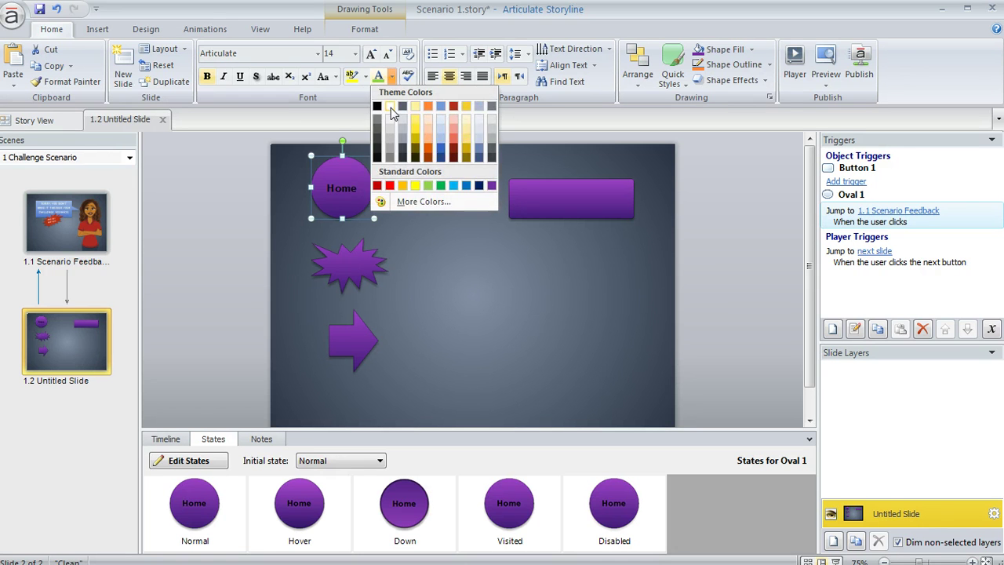
click(391, 108)
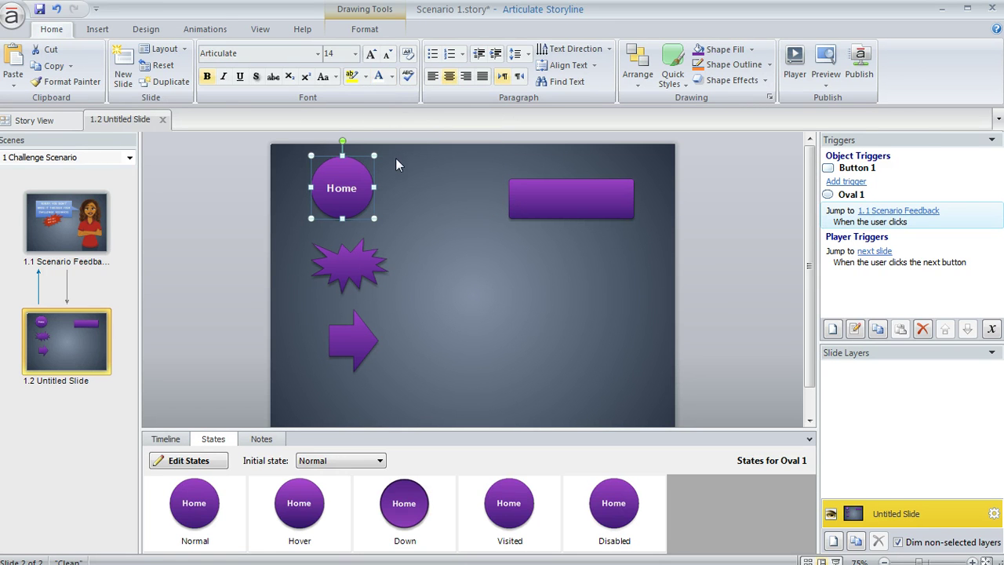
Preview the slides and test the Home circle's jump to the Scenario Feedback slide
click(826, 84)
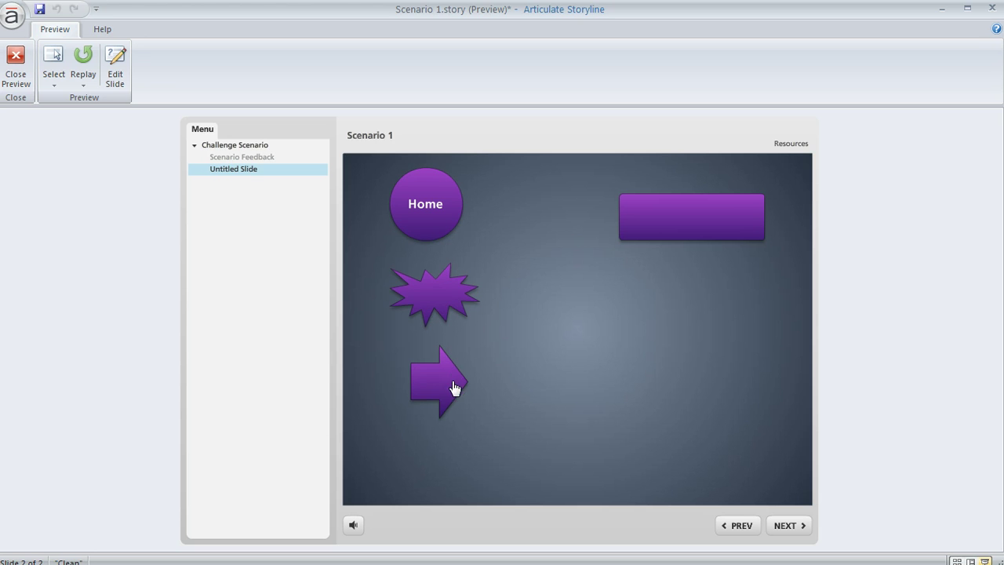
click(433, 224)
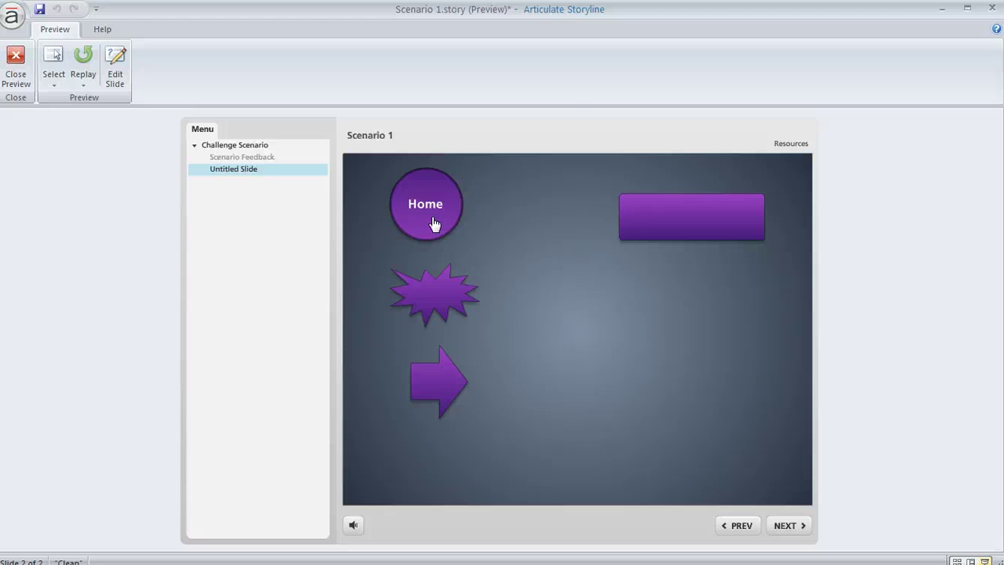
click(434, 223)
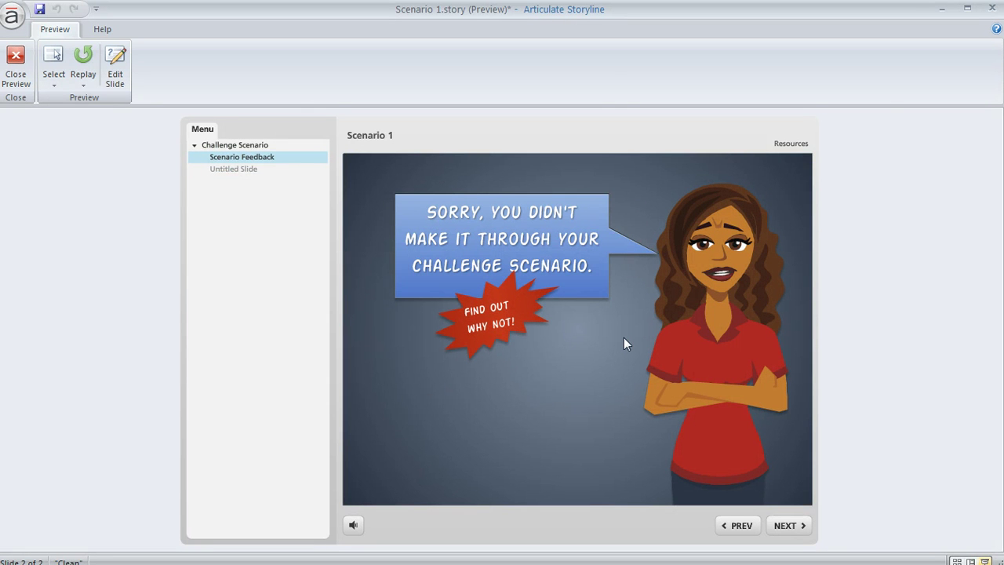